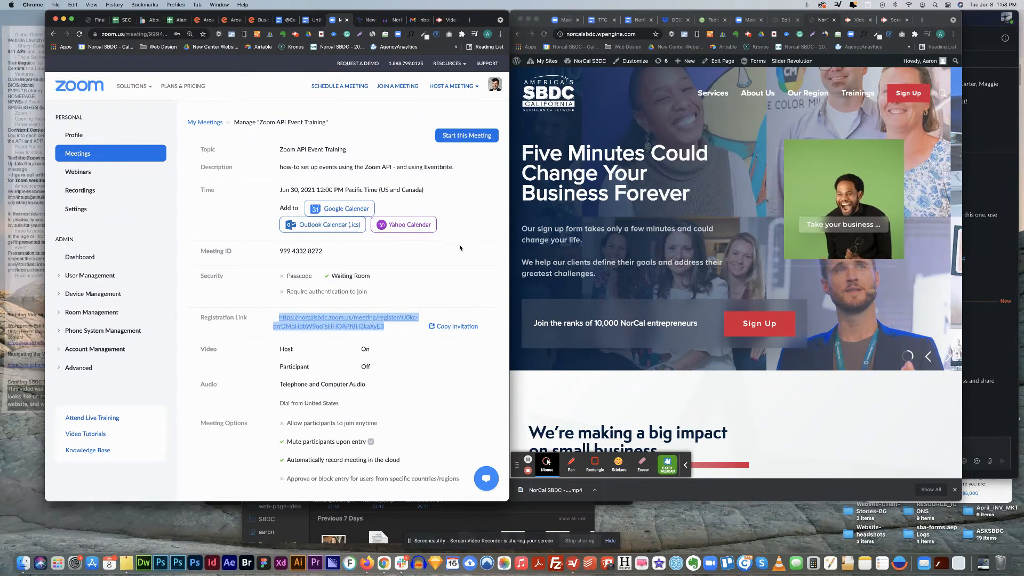
# Review the Zoom API Event Training meeting's ID, registration options, standard registration fields and custom questions
pyautogui.click(462, 239)
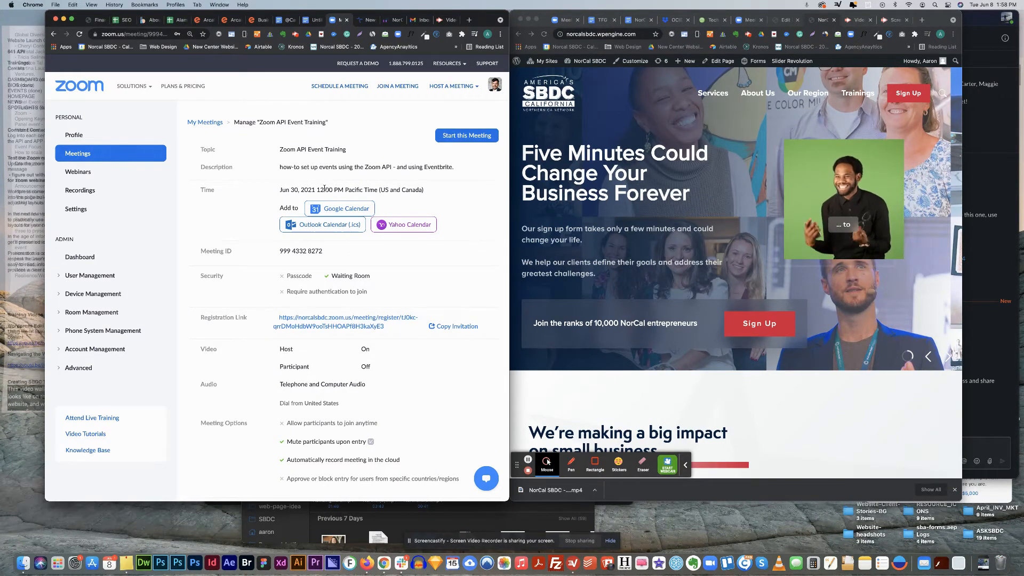
pyautogui.moveTo(279, 251); pyautogui.dragTo(322, 252)
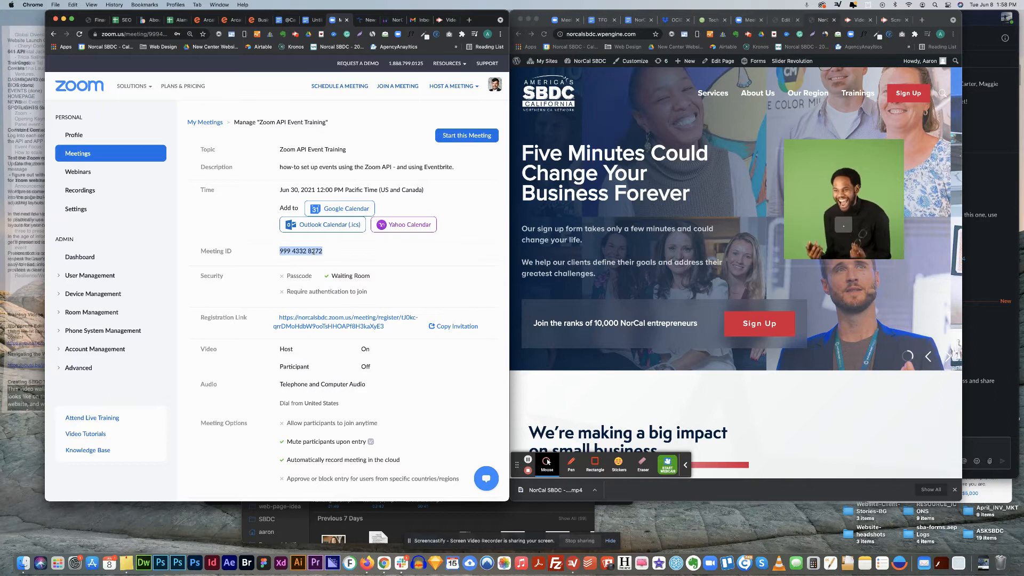
pyautogui.scroll(-4, 288, 256)
pyautogui.scroll(-4, 276, 259)
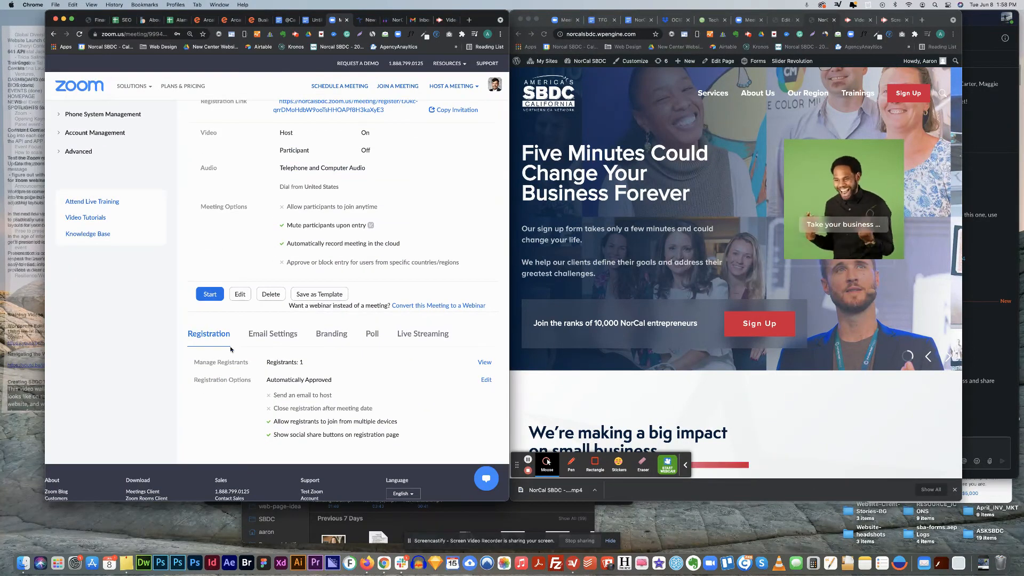
pyautogui.click(485, 380)
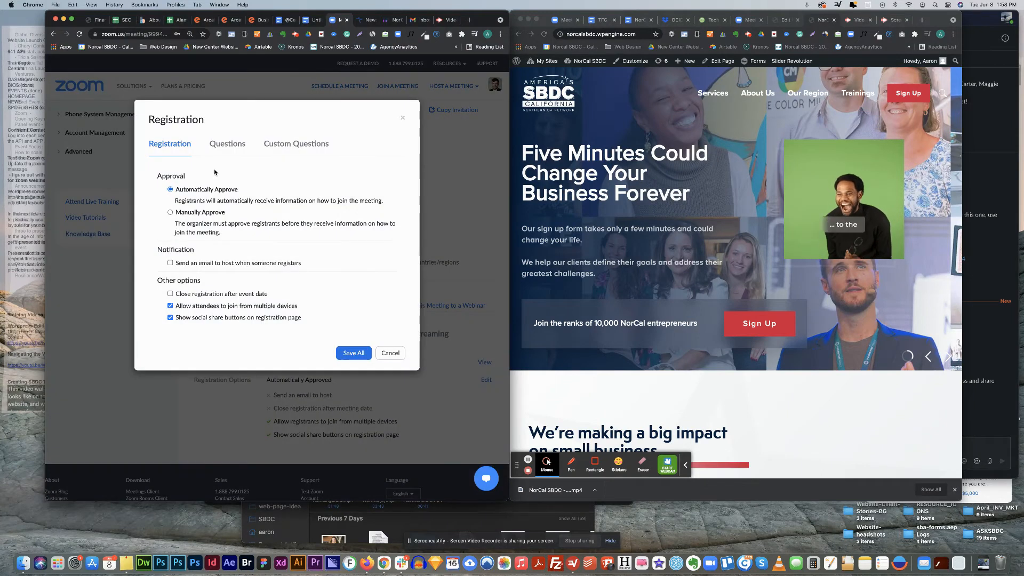
pyautogui.click(228, 144)
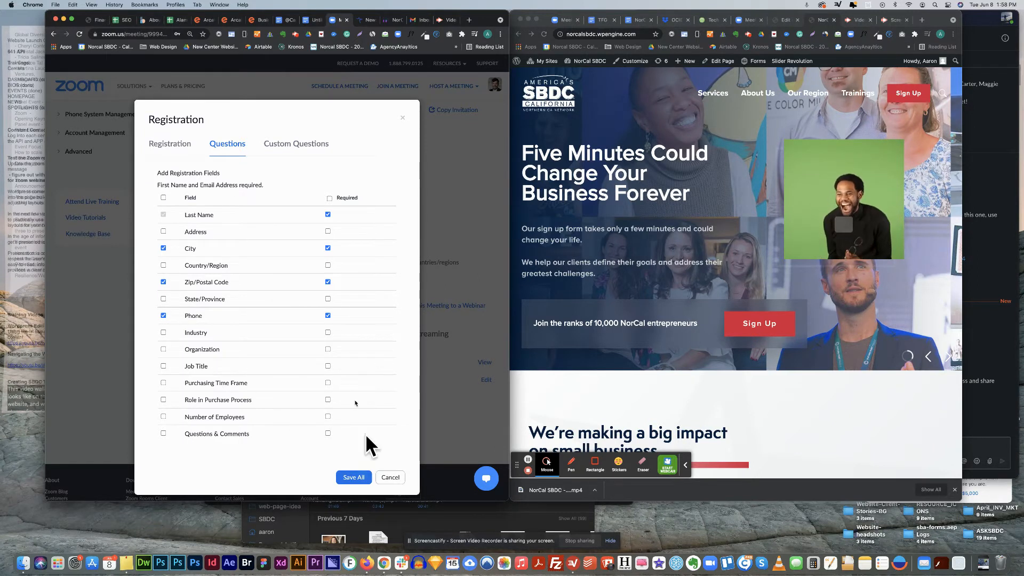
pyautogui.click(296, 144)
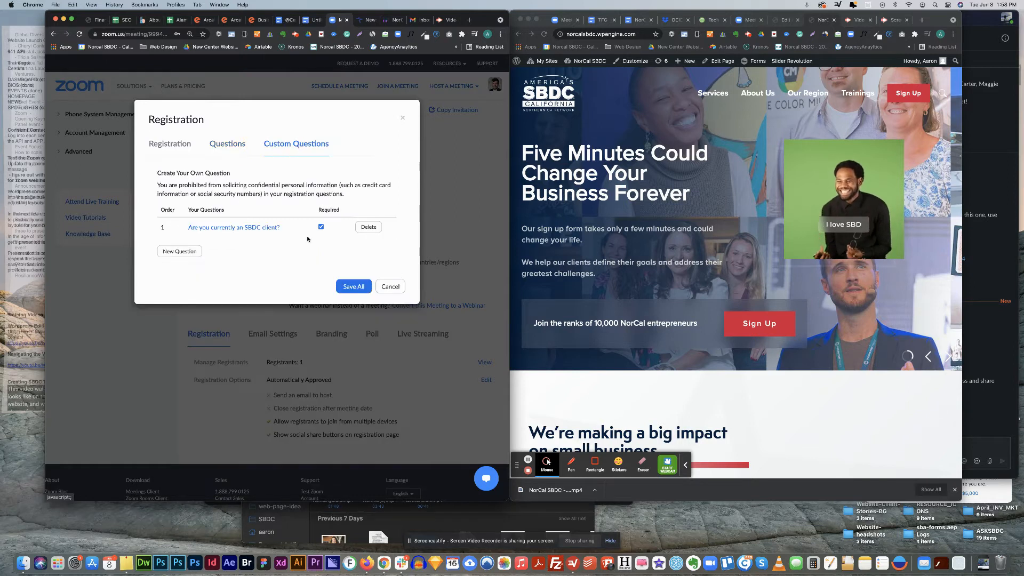
# Check the custom question "Are you currently an SBDC client?" with its Yes and No answers, update it, and save all registration settings
pyautogui.click(213, 228)
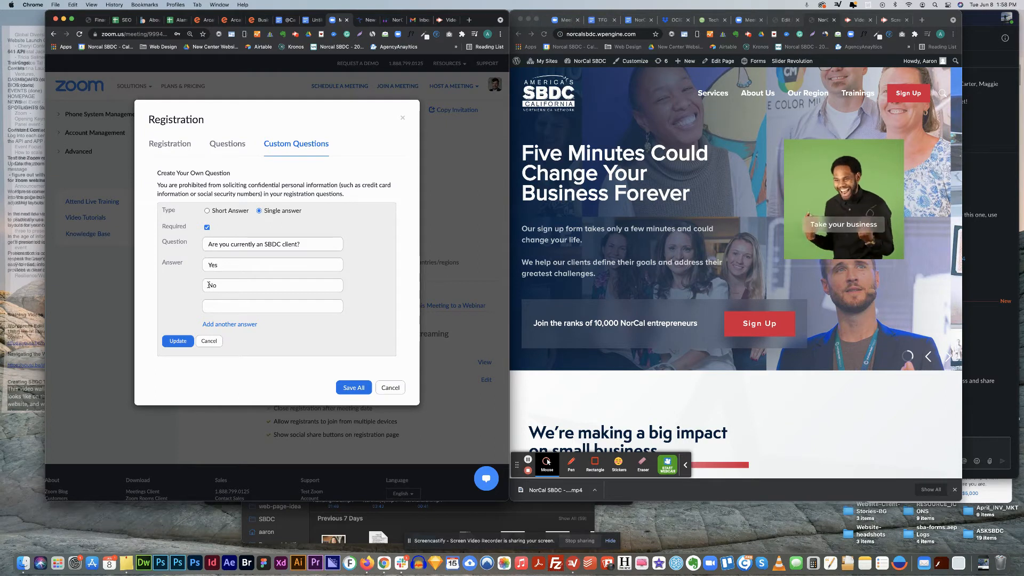
pyautogui.click(176, 343)
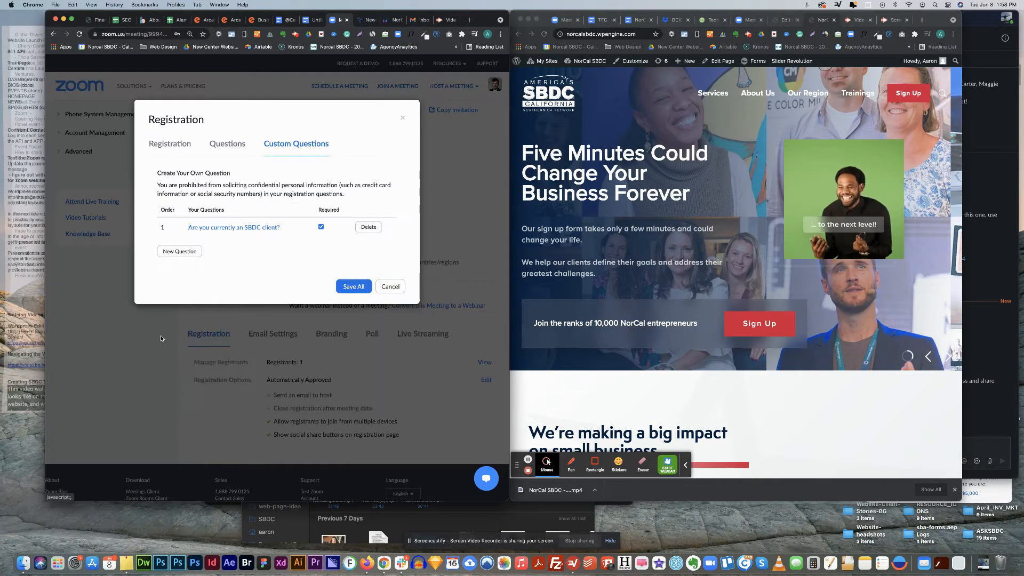
pyautogui.click(345, 291)
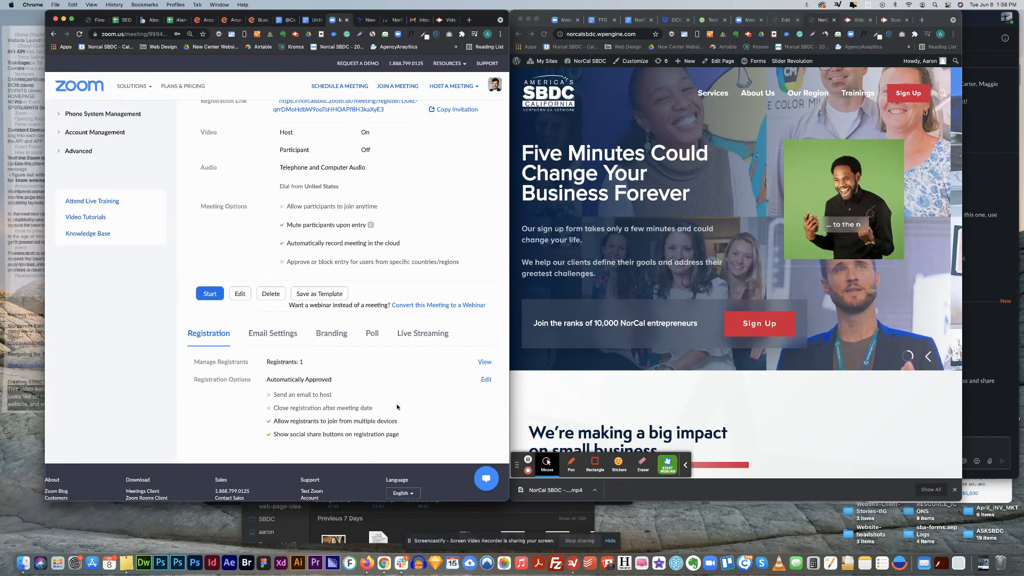
# Create a new event on the NorCal SBDC WordPress site and title it "New Event"
pyautogui.click(690, 62)
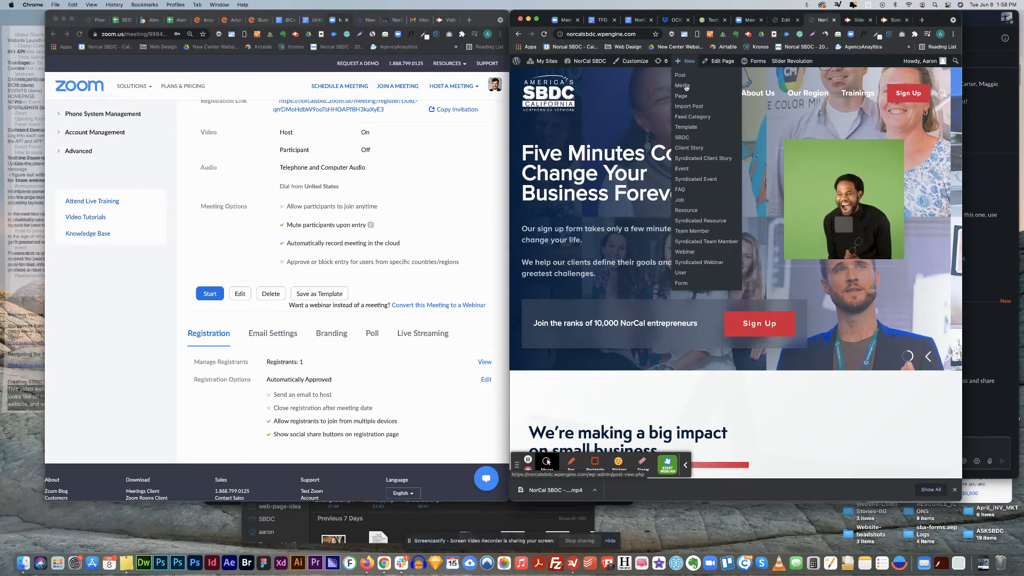
pyautogui.click(684, 171)
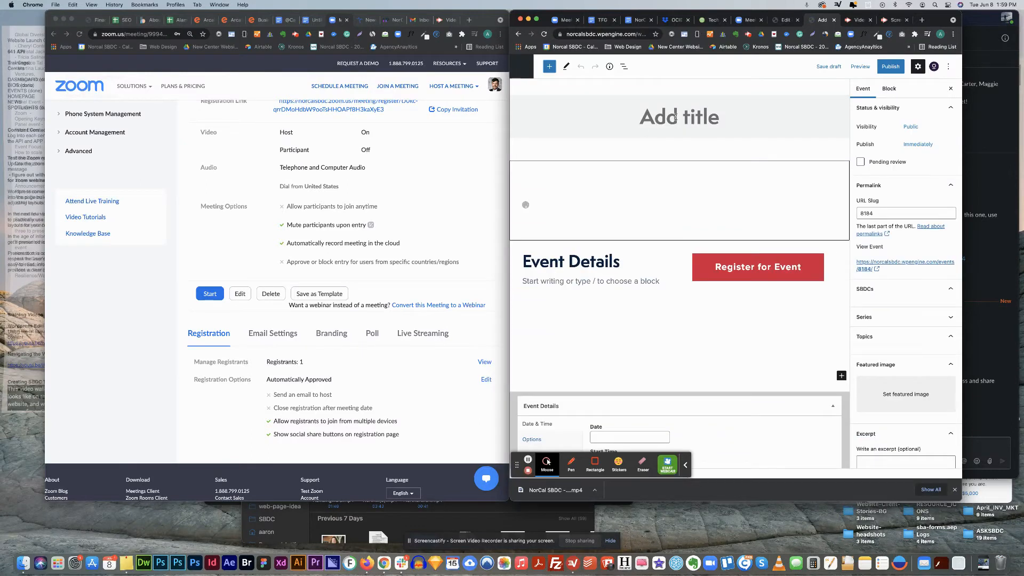
pyautogui.write('New Eve')
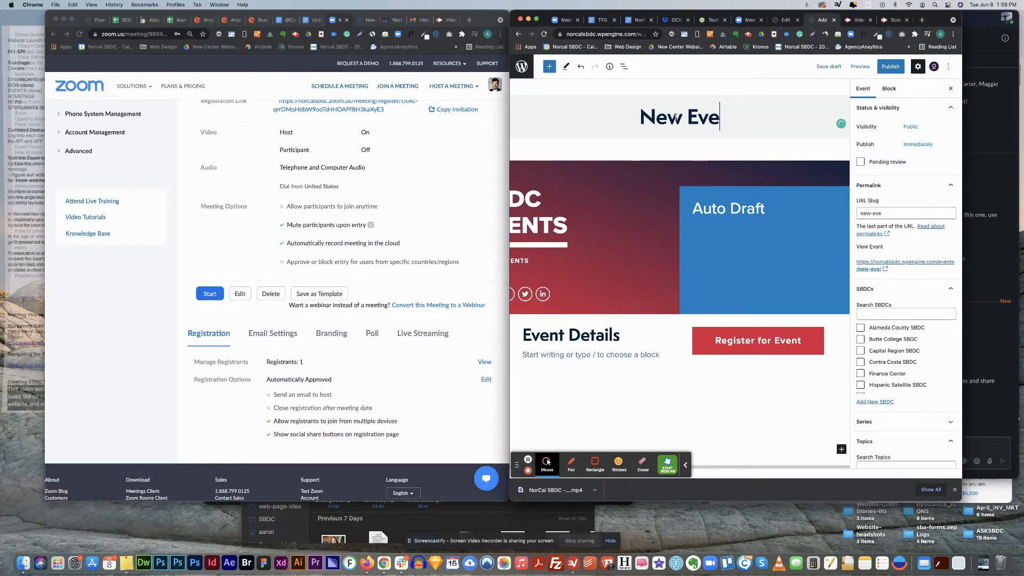
pyautogui.write('nt')
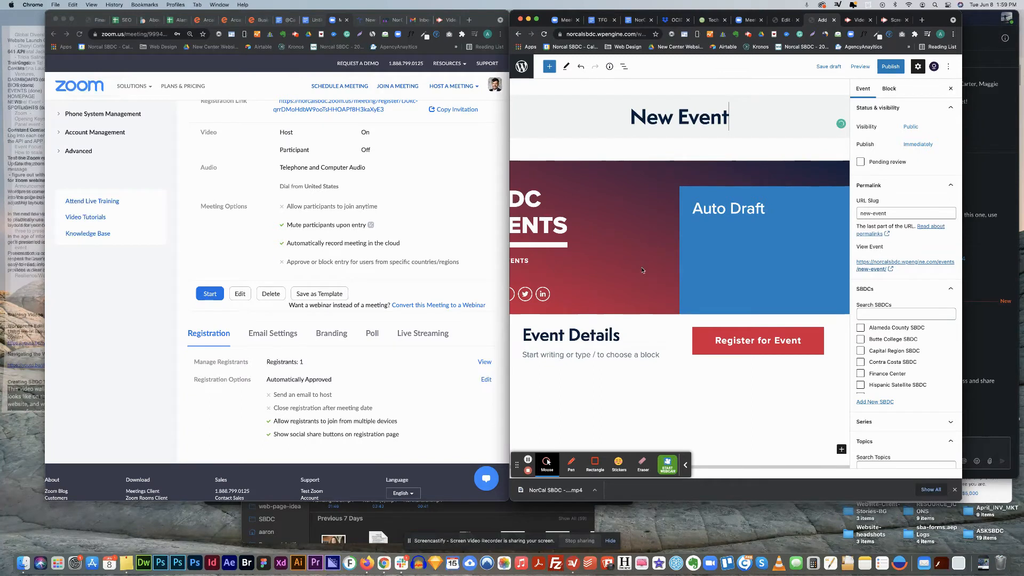
# Make the "Register for Event" button open event registration, with Meeting as the meeting type
pyautogui.click(747, 344)
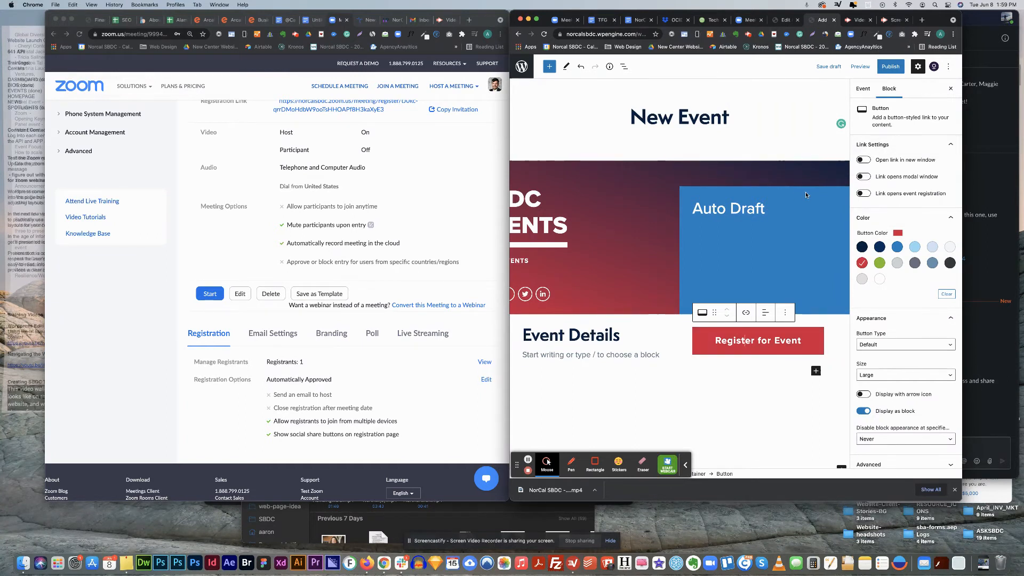
pyautogui.scroll(-2, 796, 197)
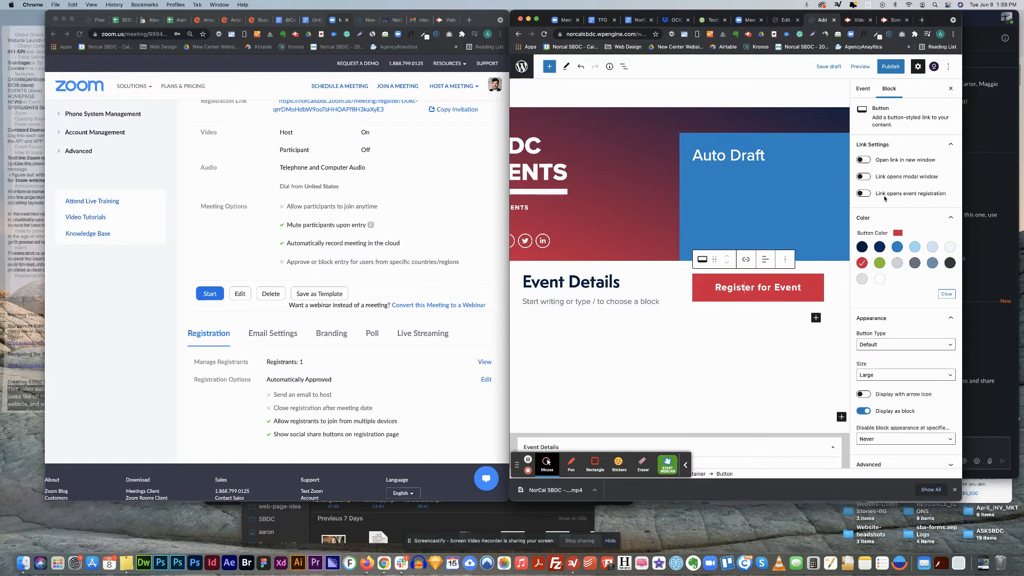
pyautogui.click(866, 194)
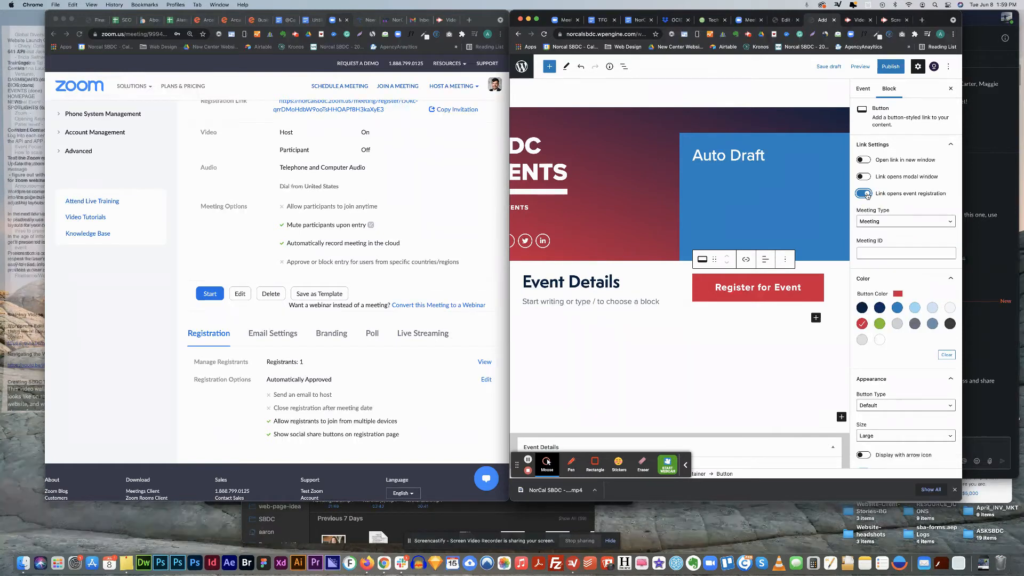
pyautogui.click(875, 222)
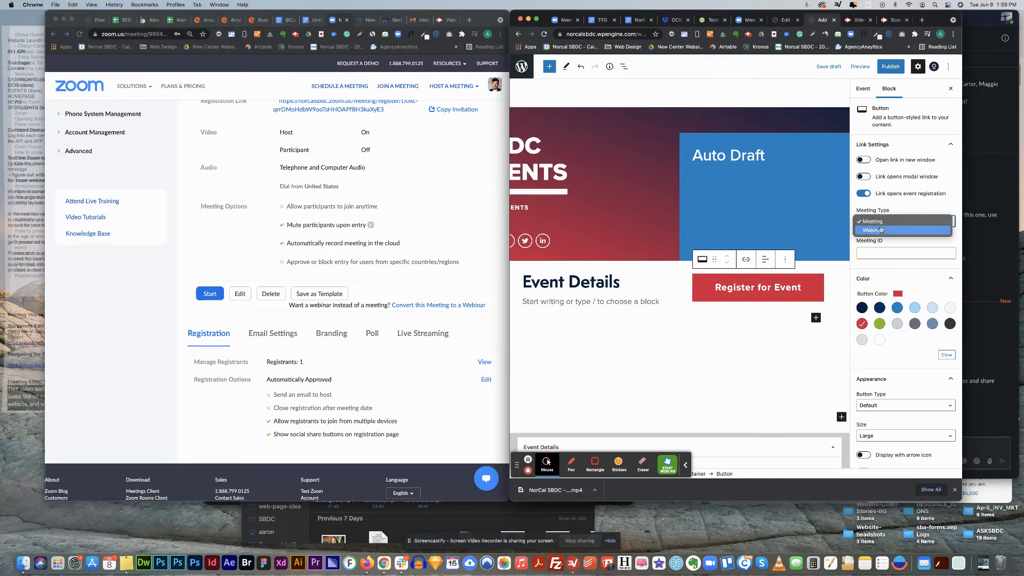
pyautogui.click(882, 222)
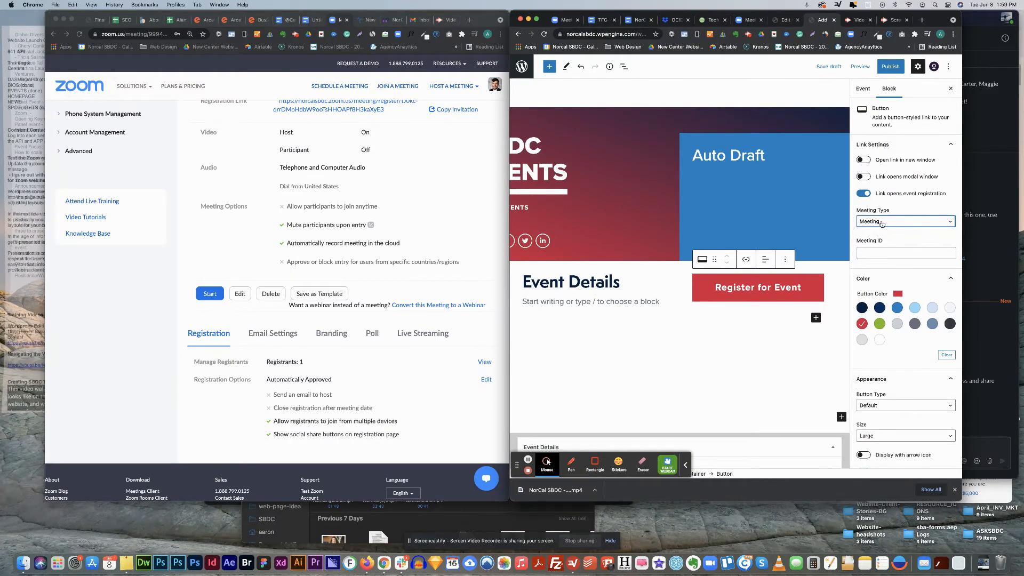
pyautogui.click(881, 223)
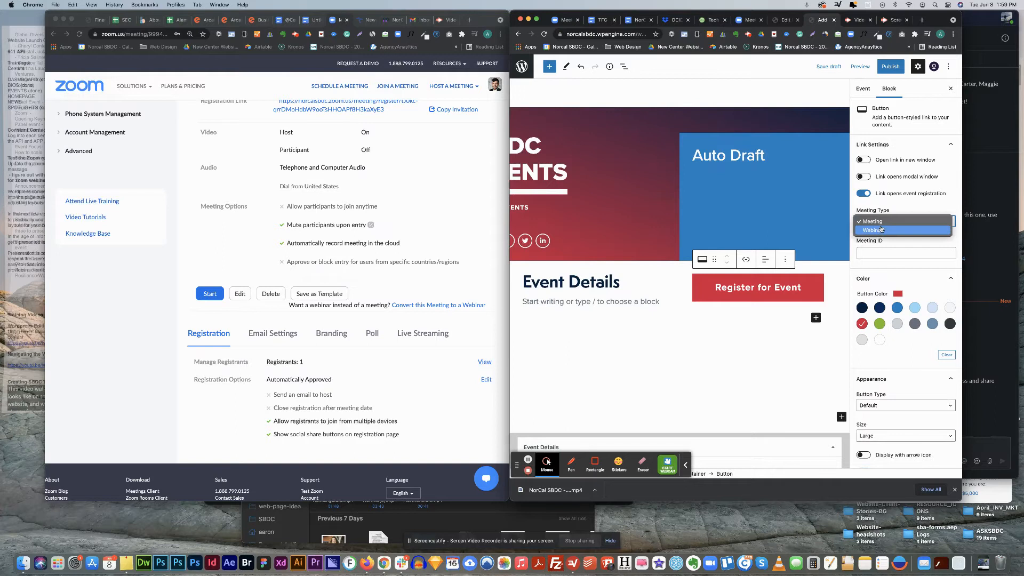
pyautogui.click(883, 223)
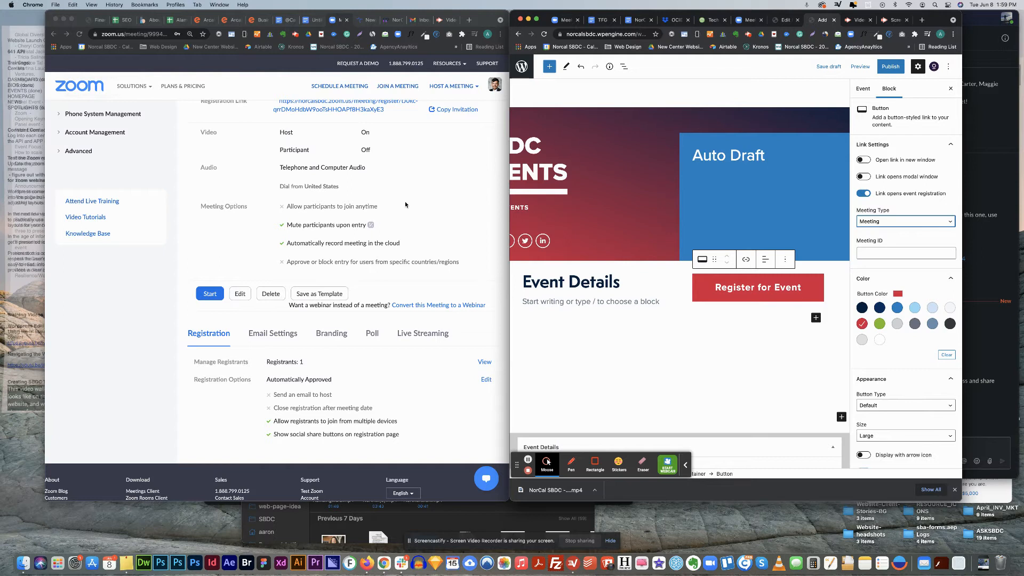
# Copy the meeting ID from the Zoom meeting page into the button's Meeting ID setting and remove its spaces
pyautogui.scroll(5, 405, 204)
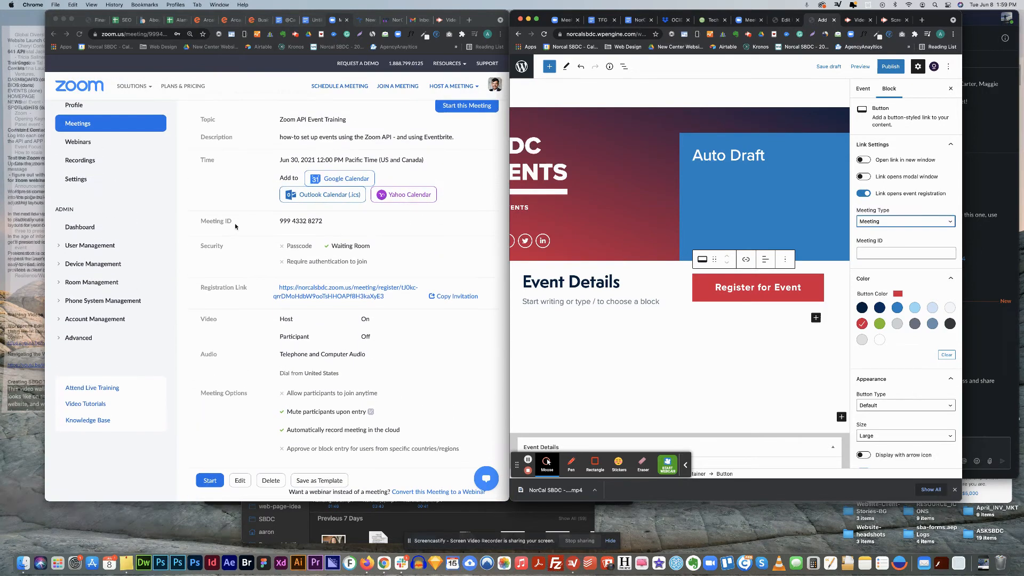
pyautogui.click(230, 224)
pyautogui.moveTo(280, 221); pyautogui.dragTo(324, 224)
pyautogui.press('super+c')
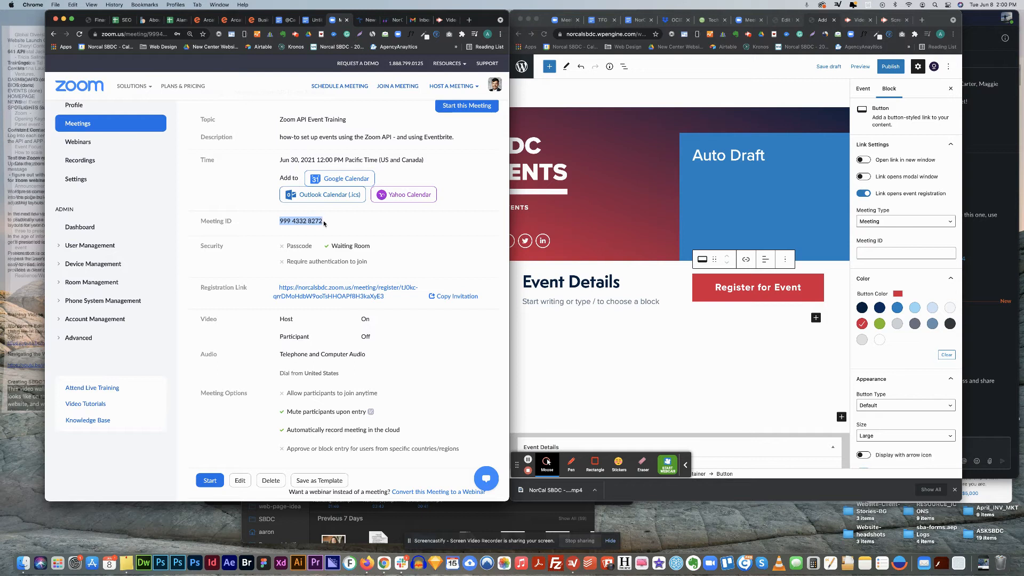
pyautogui.click(884, 252)
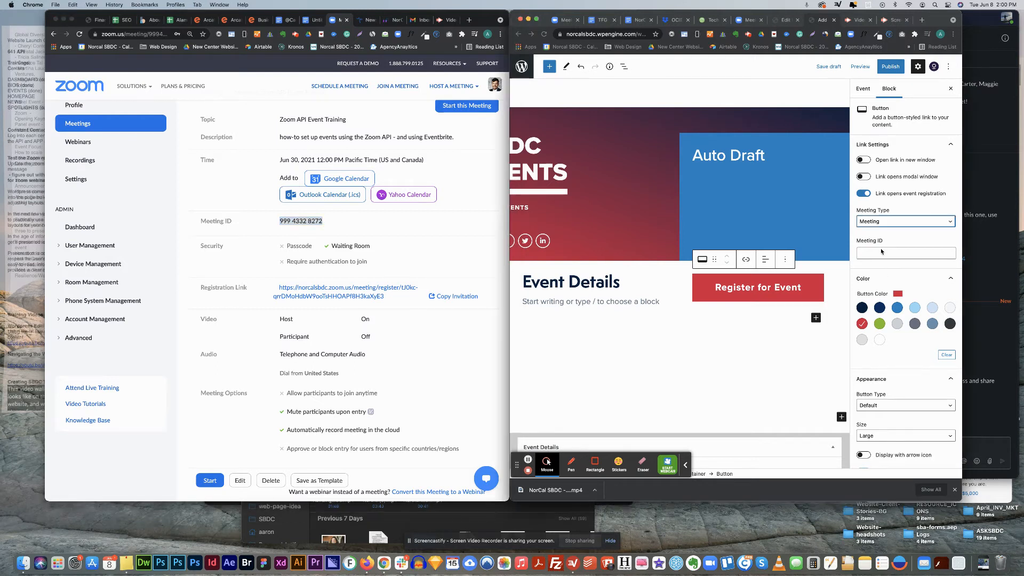
pyautogui.press('super+v')
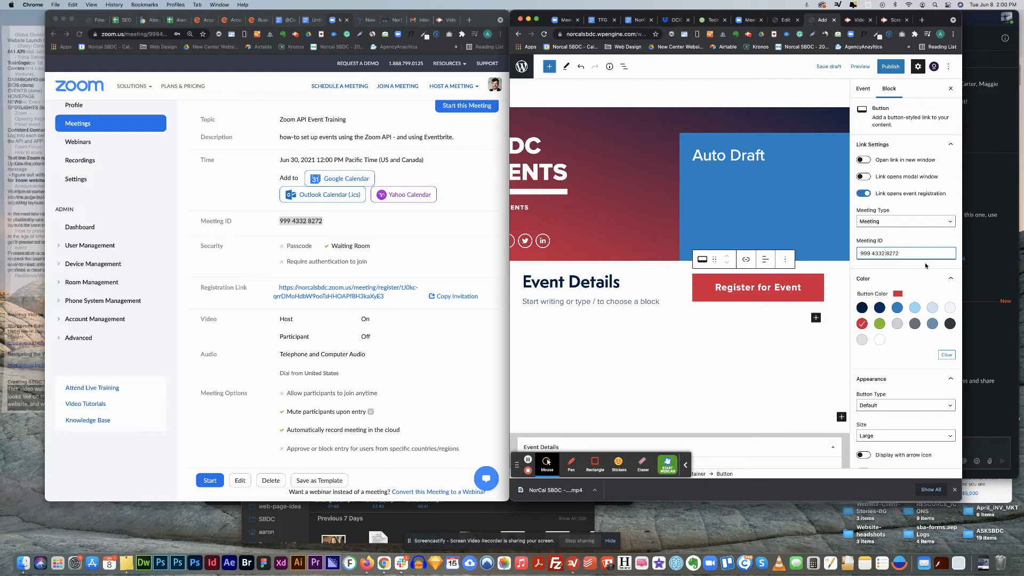
pyautogui.press('BackSpace')
pyautogui.click(869, 254)
pyautogui.press('BackSpace')
# Set the event date to 6/17/2021 in the Event Details and publish the event
pyautogui.scroll(-5, 617, 225)
pyautogui.click(616, 224)
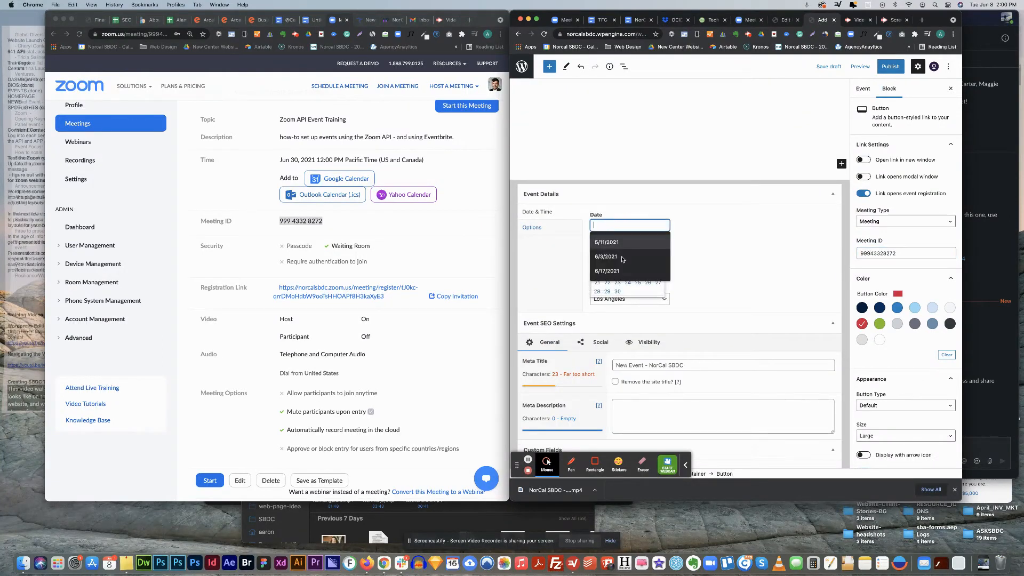
pyautogui.click(618, 273)
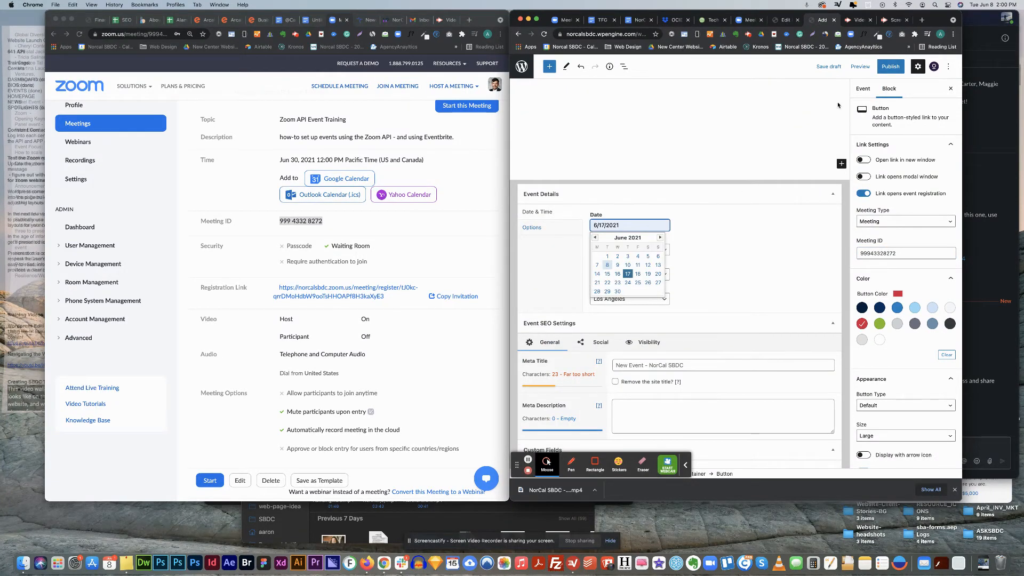
pyautogui.click(888, 66)
pyautogui.click(886, 67)
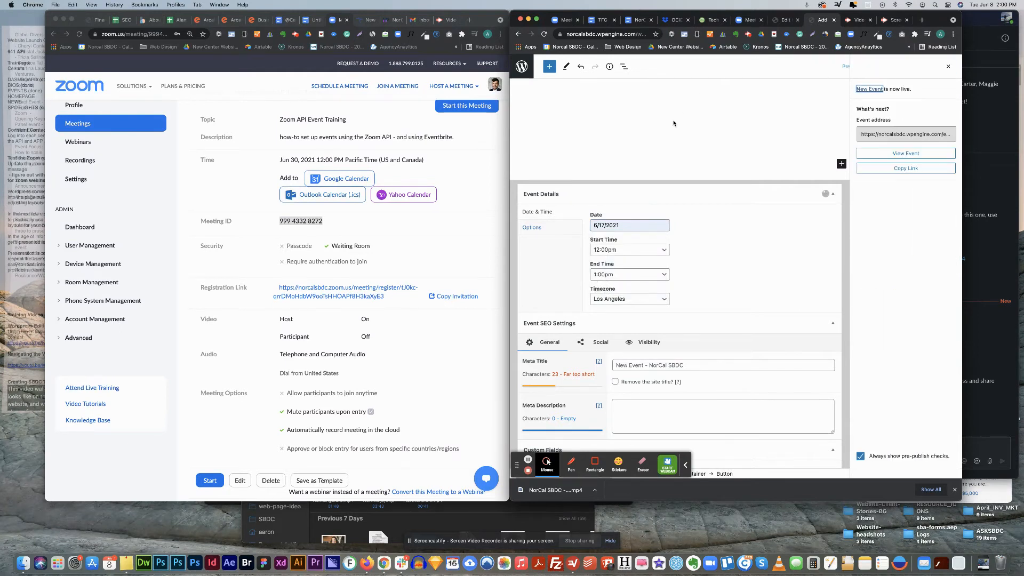
# View the published event, open its registration form, and fill it in with the saved contact details
pyautogui.click(896, 153)
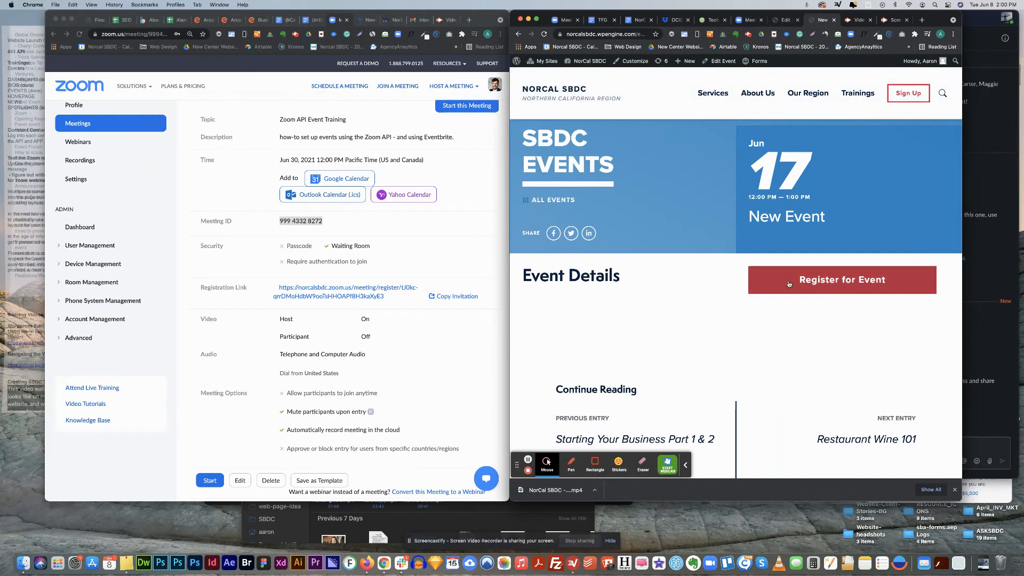
pyautogui.click(851, 284)
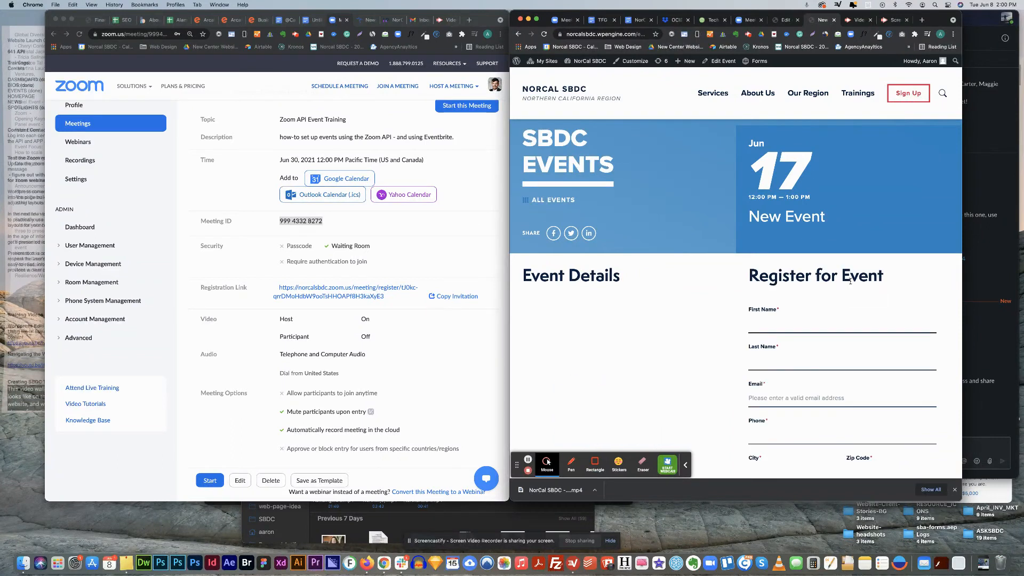
pyautogui.scroll(-3, 851, 281)
pyautogui.click(761, 234)
pyautogui.click(771, 268)
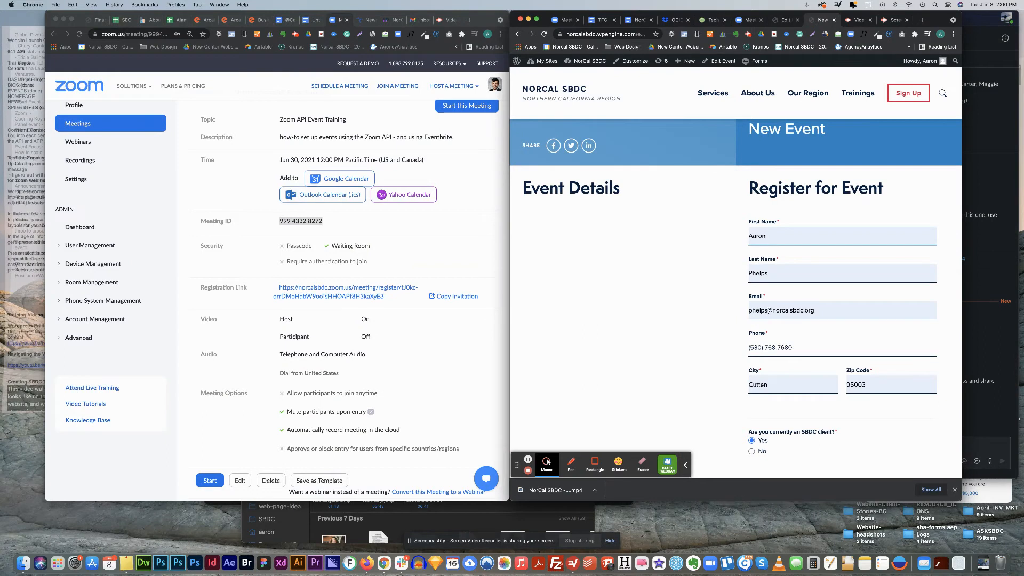
# Replace the mailbox name in the registrant's email address and correct the zip code
pyautogui.moveTo(766, 311); pyautogui.dragTo(749, 312)
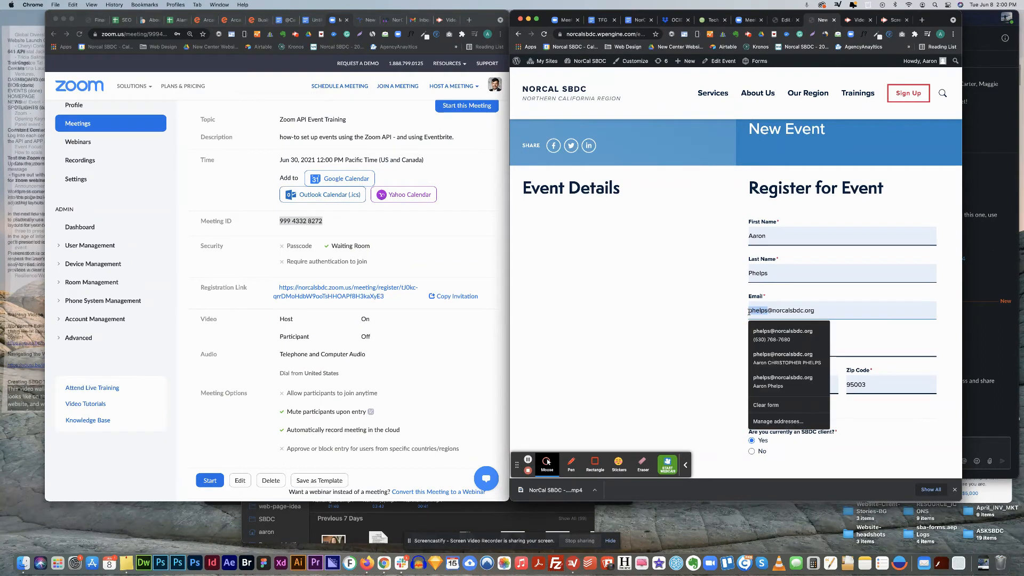
pyautogui.write('marketing')
pyautogui.scroll(-2, 694, 299)
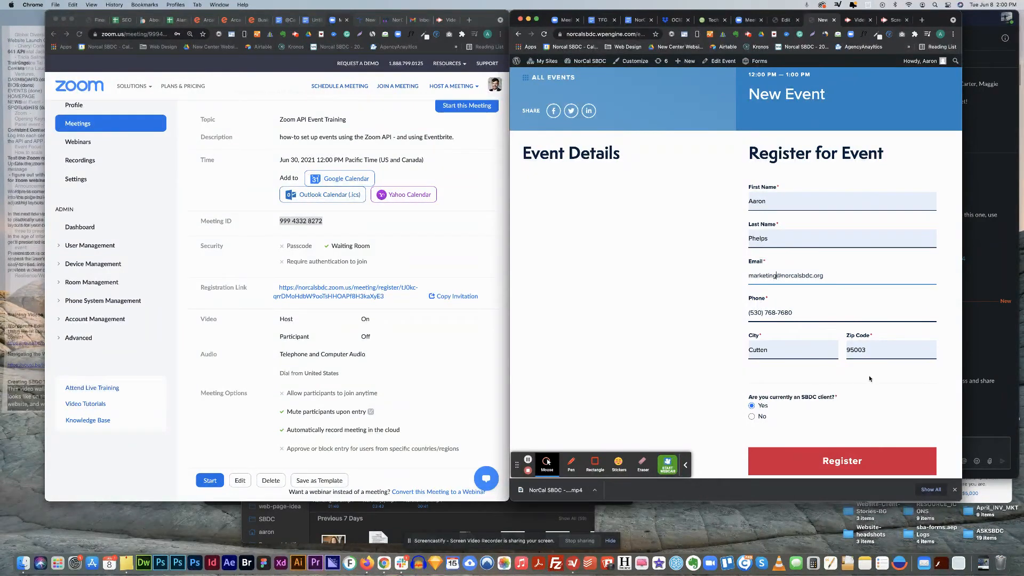
pyautogui.click(856, 350)
pyautogui.click(856, 350)
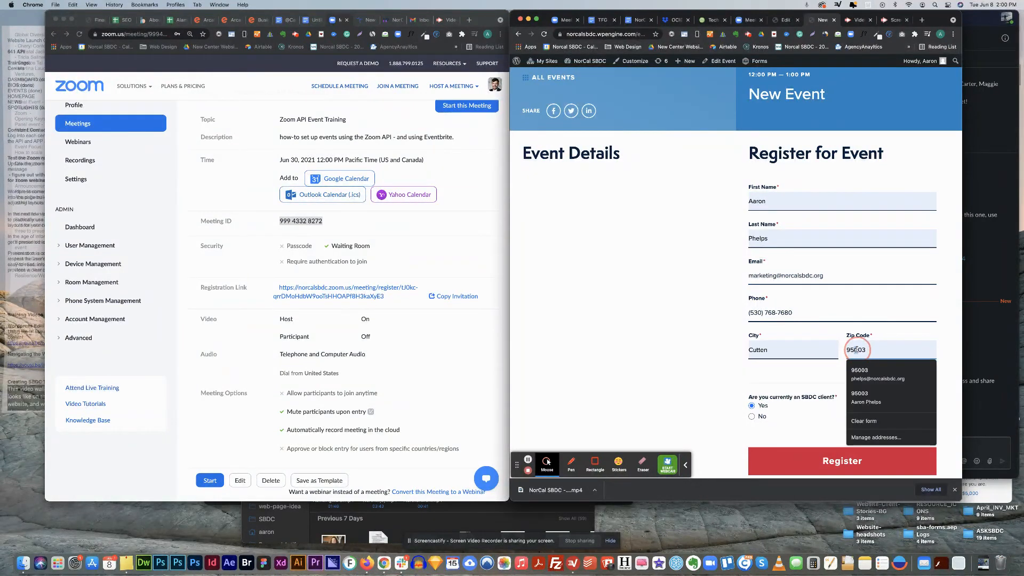
pyautogui.press('BackSpace')
pyautogui.write('5')
# Submit the completed event registration form and refresh the Zoom meeting page to check its registrant count
pyautogui.click(441, 341)
pyautogui.scroll(-5, 441, 340)
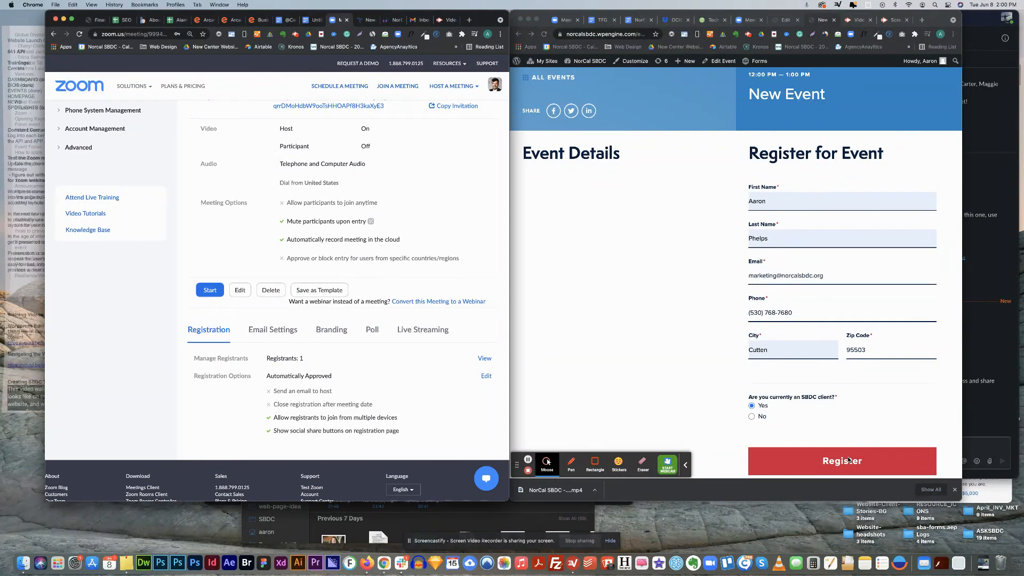
pyautogui.scroll(-1, 852, 432)
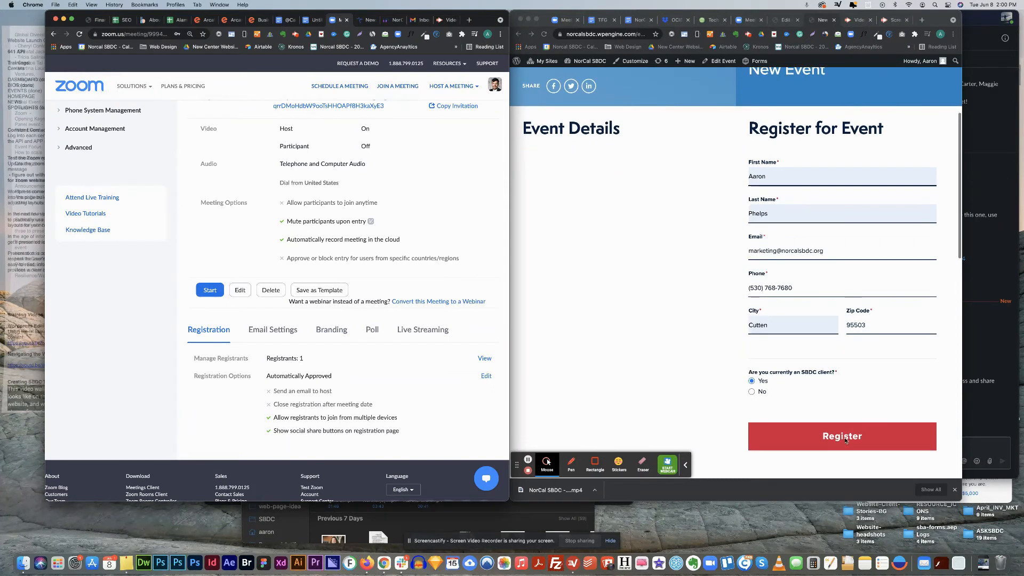
pyautogui.click(868, 439)
pyautogui.click(868, 439)
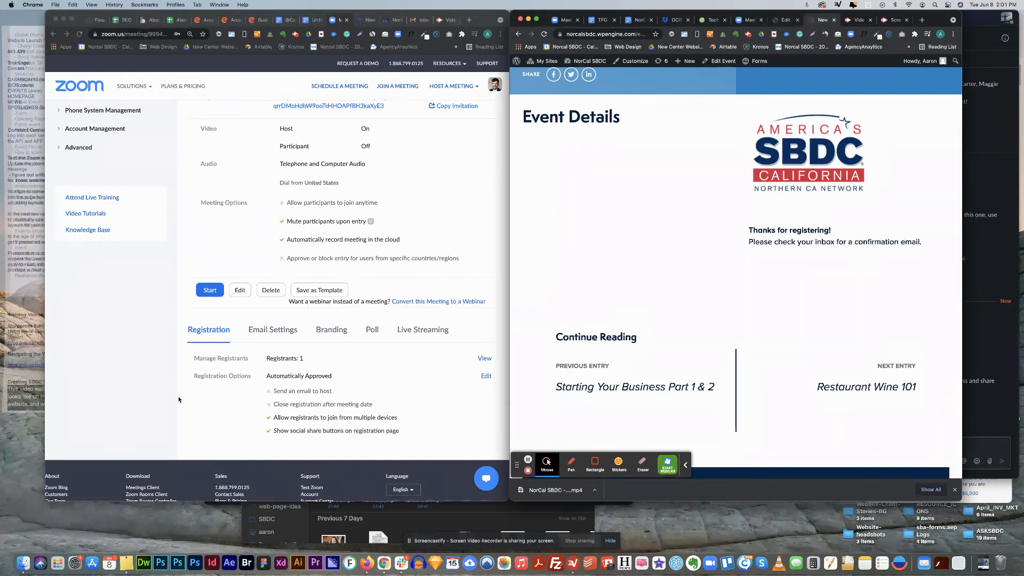
pyautogui.click(230, 384)
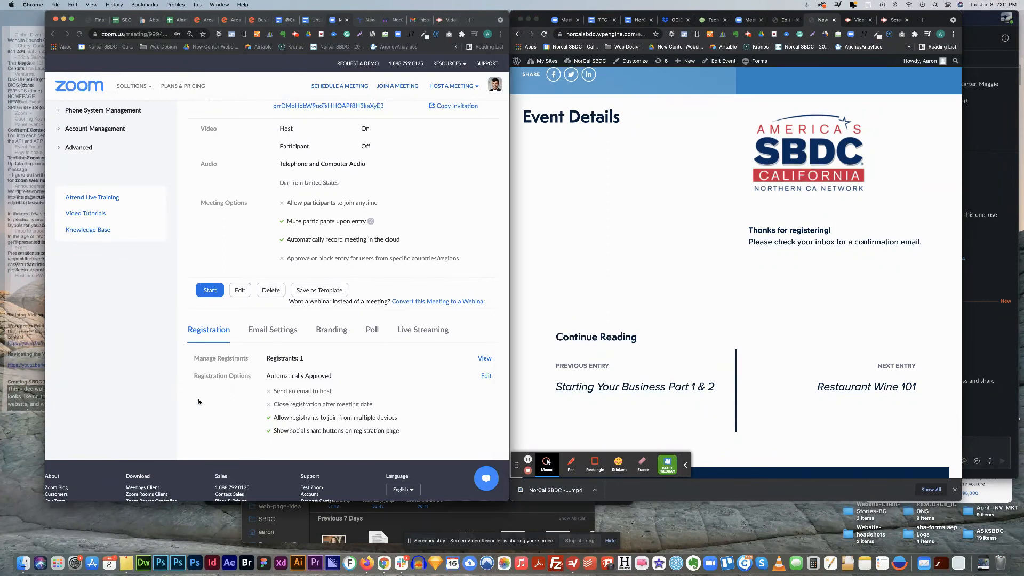
pyautogui.press('super+r')
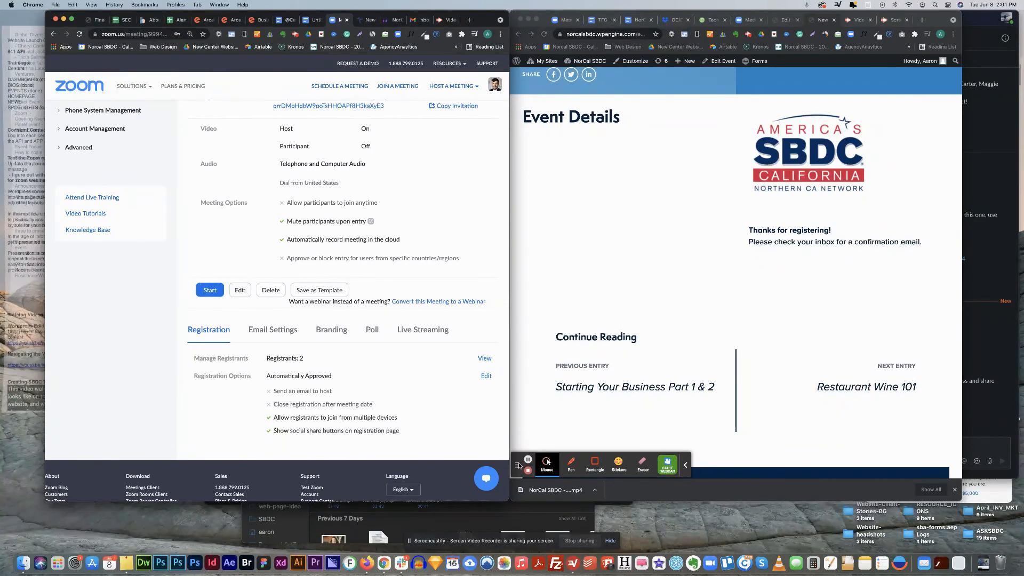
# Open the published event for editing and locate the meeting ID on the Zoom meeting page
pyautogui.click(725, 132)
pyautogui.scroll(5, 725, 132)
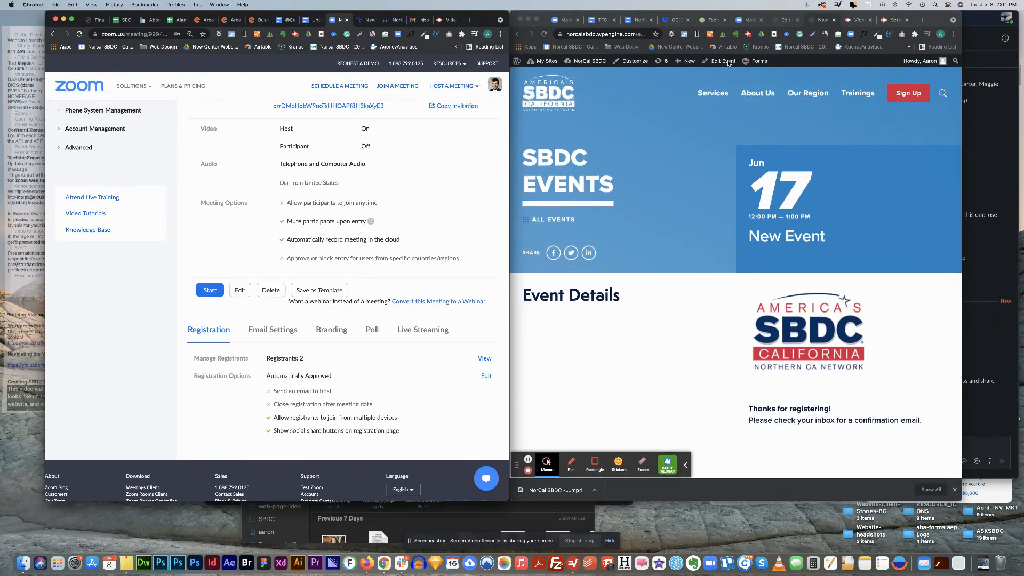
pyautogui.click(726, 64)
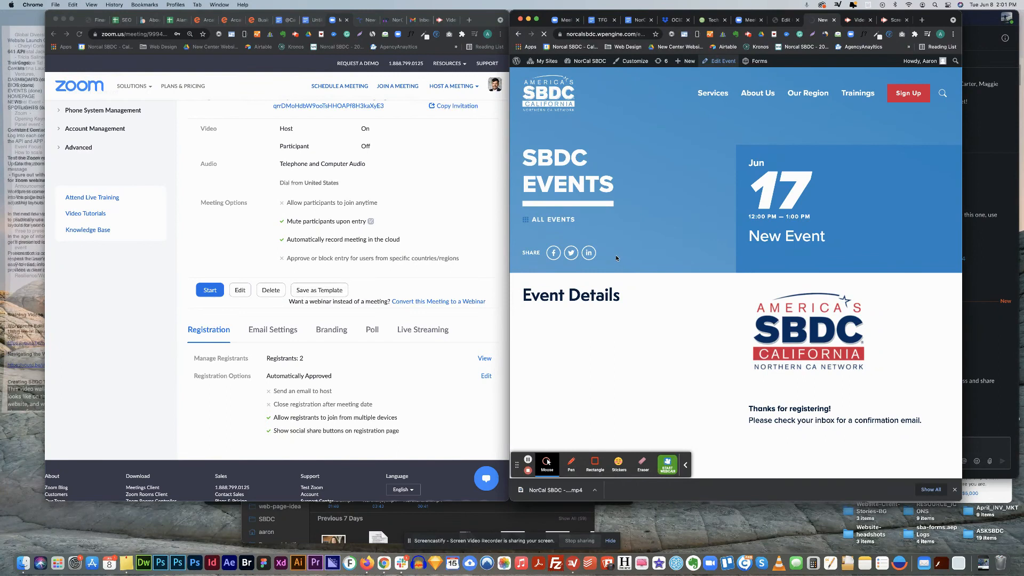
pyautogui.scroll(5, 324, 216)
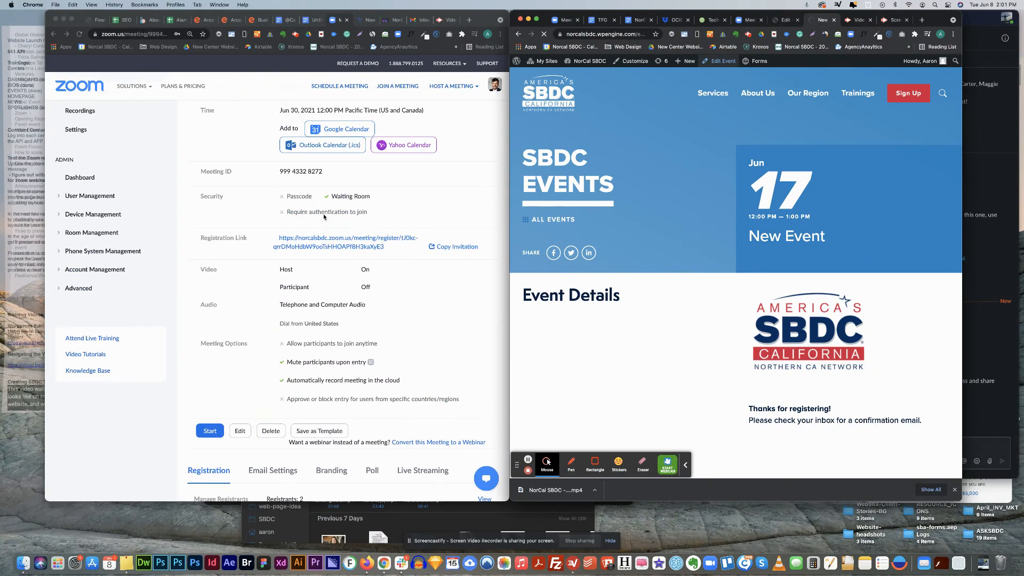
pyautogui.click(280, 172)
pyautogui.moveTo(322, 172); pyautogui.dragTo(280, 171)
pyautogui.click(294, 171)
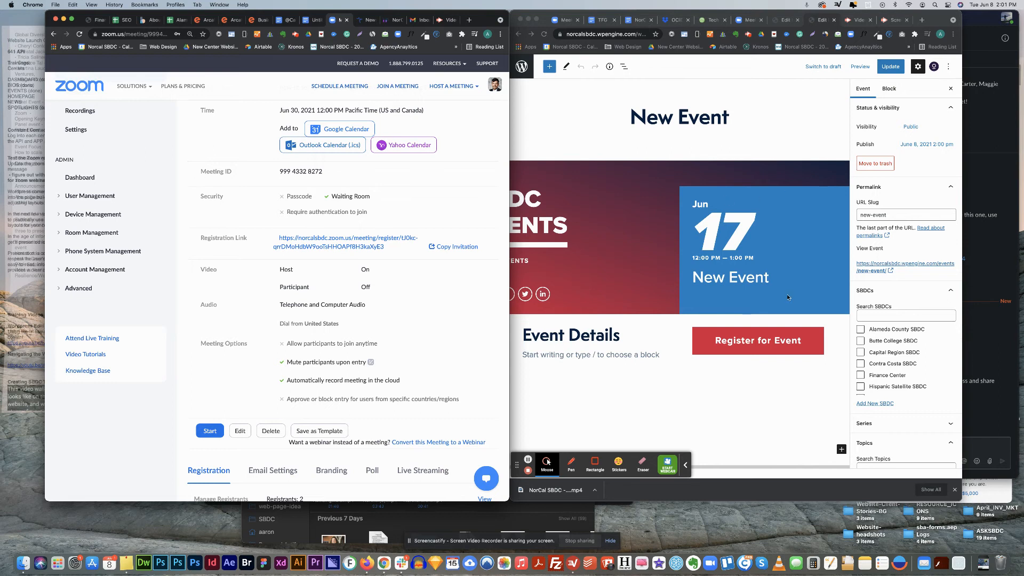
# Review the Register for Event button's link settings, including its Meeting ID and the Meeting Type options, keeping Meeting as the type
pyautogui.click(768, 314)
pyautogui.click(762, 342)
pyautogui.click(893, 222)
pyautogui.click(899, 224)
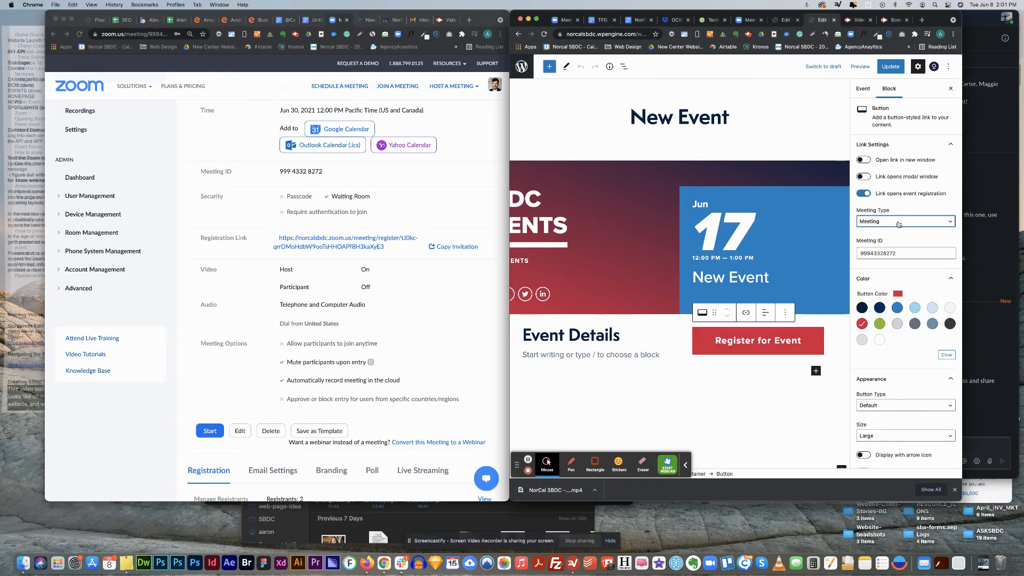
pyautogui.click(869, 253)
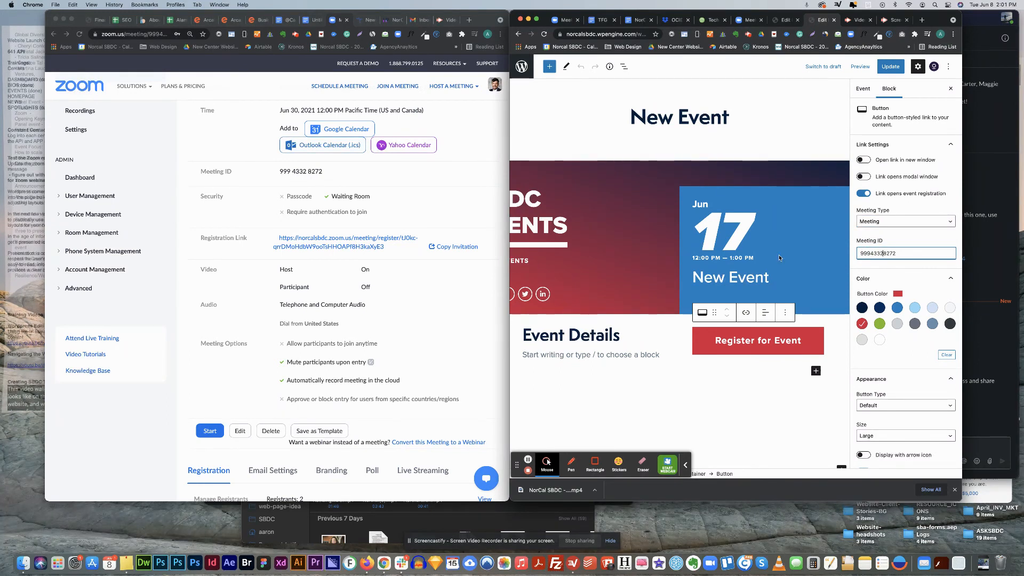
pyautogui.click(889, 224)
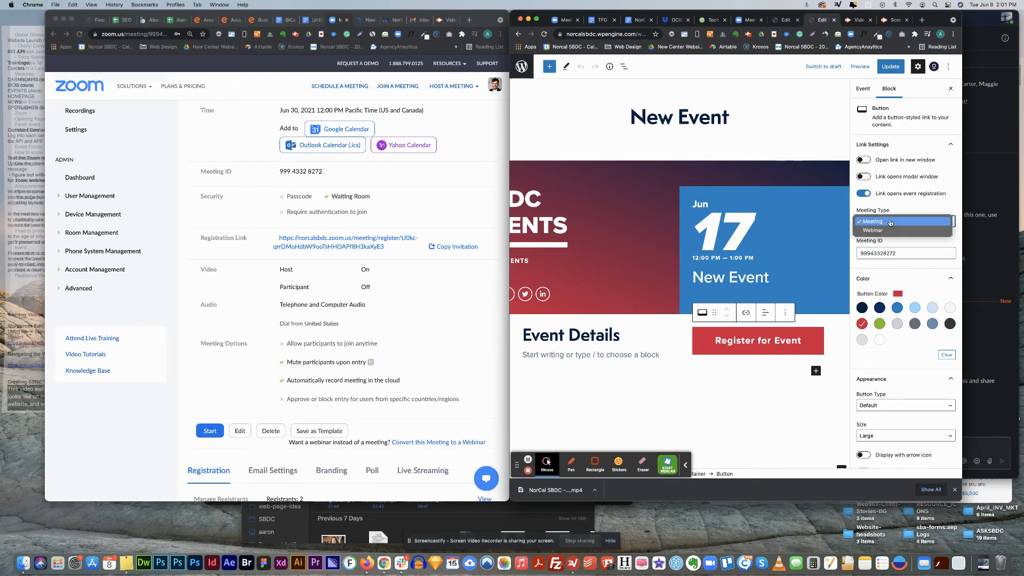
pyautogui.click(659, 383)
pyautogui.click(640, 365)
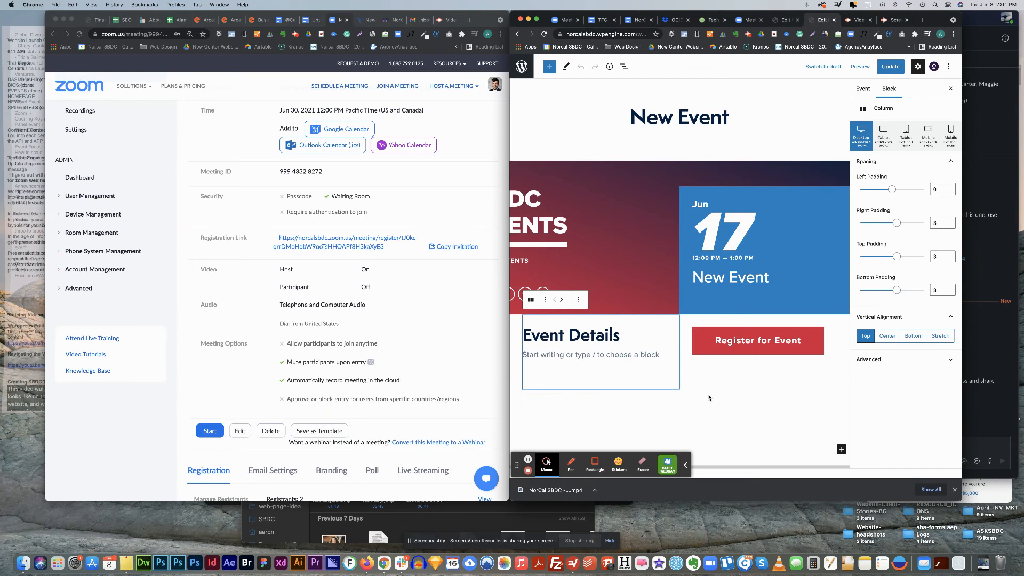
pyautogui.click(745, 341)
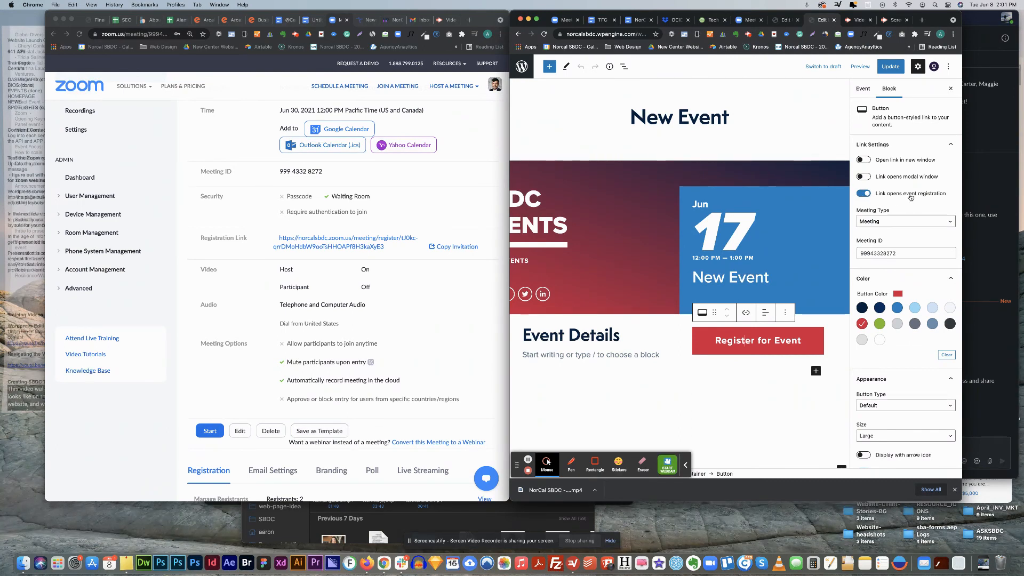
pyautogui.click(905, 223)
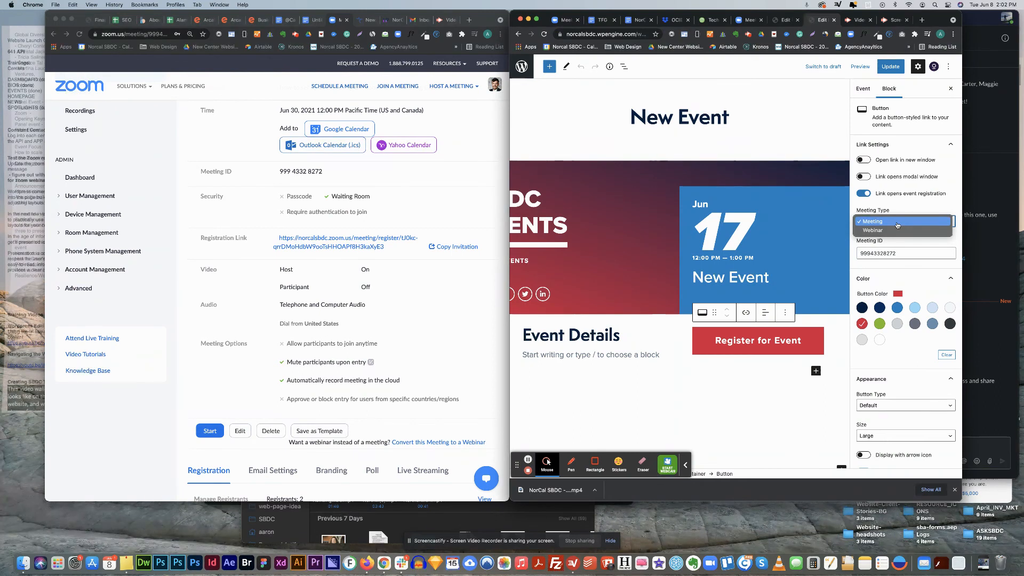
pyautogui.click(894, 222)
pyautogui.click(760, 340)
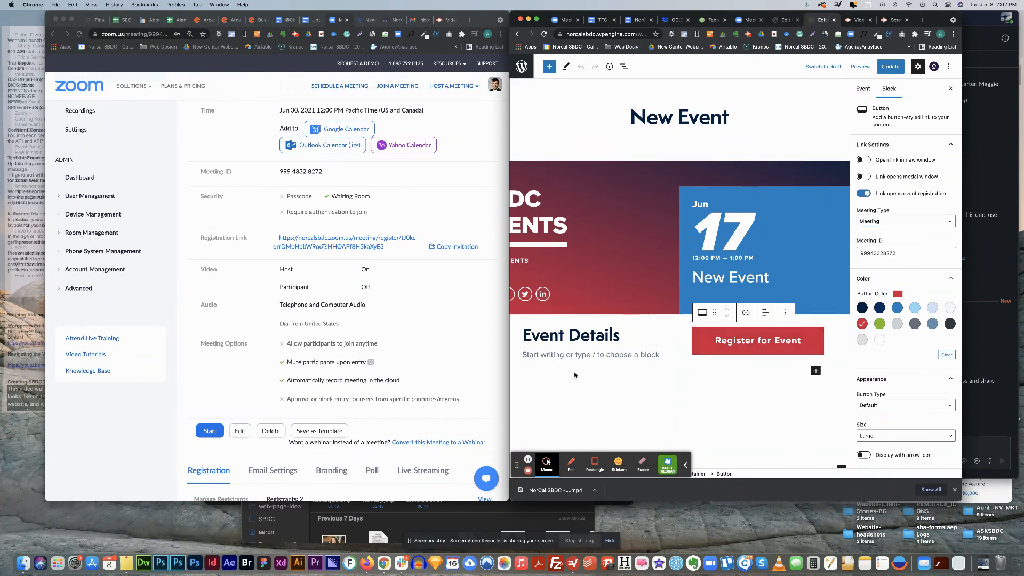
pyautogui.scroll(-5, 429, 416)
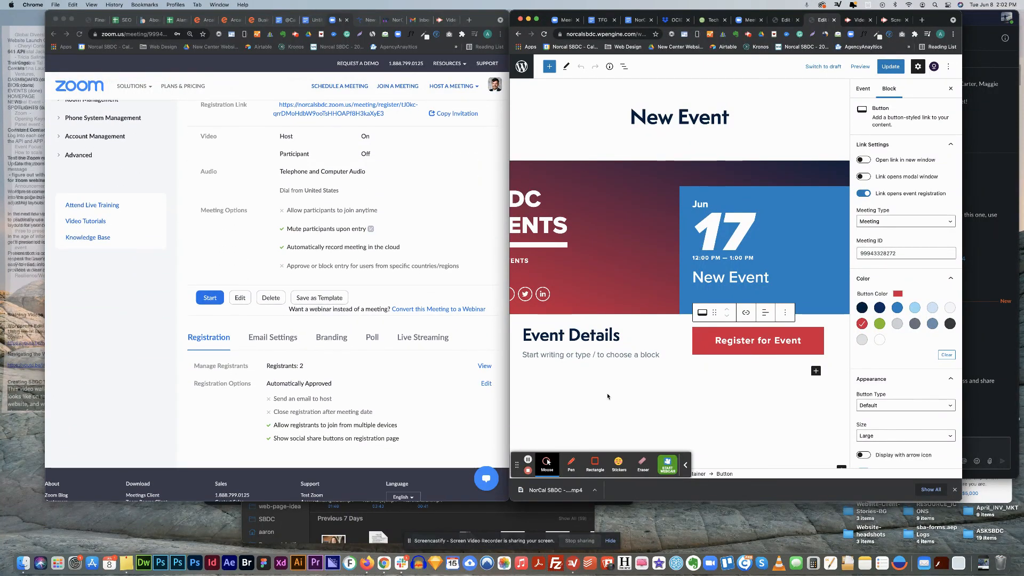
pyautogui.scroll(6, 298, 400)
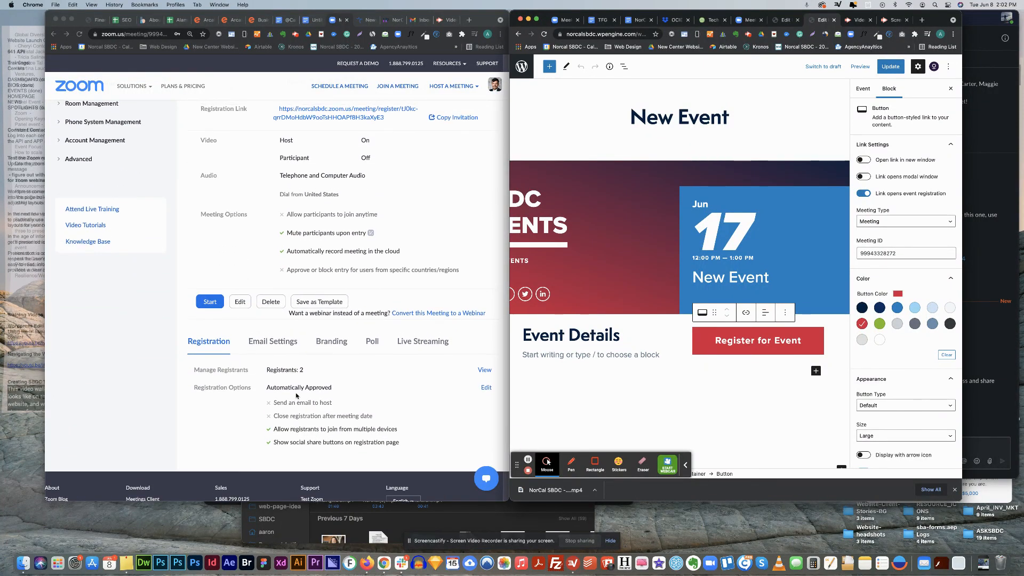
pyautogui.scroll(2, 297, 395)
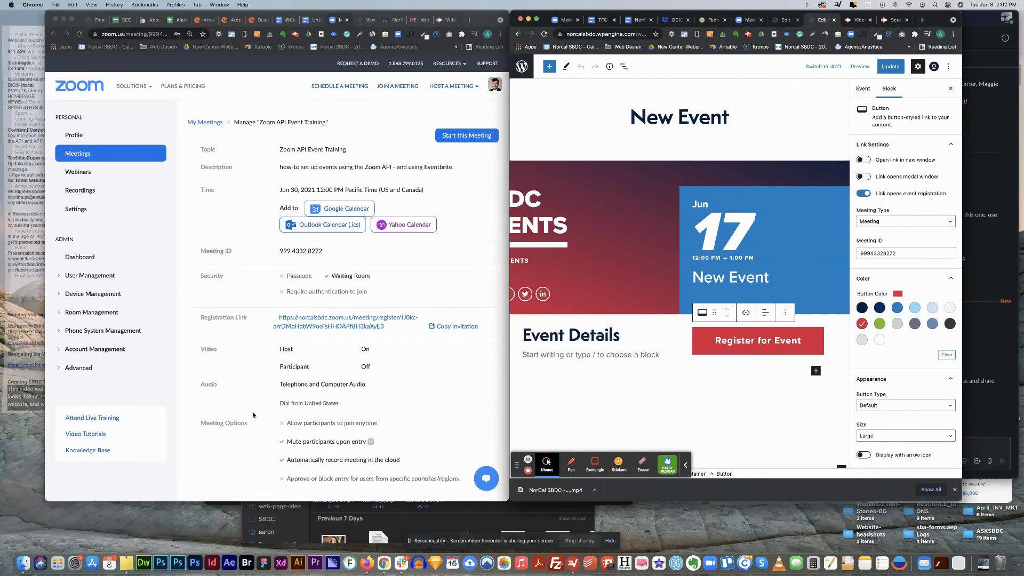
pyautogui.scroll(-6, 256, 415)
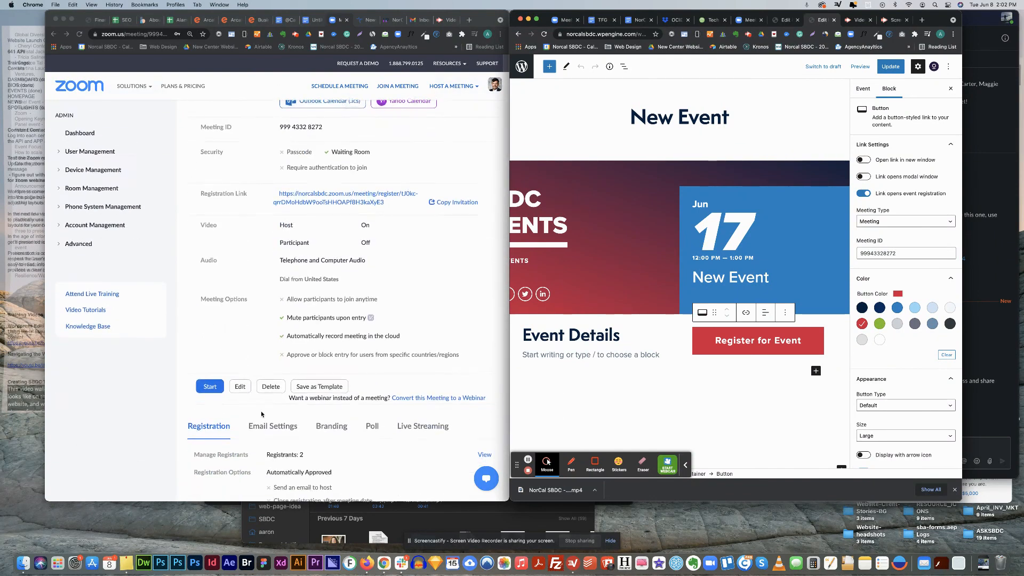
pyautogui.scroll(-2, 262, 415)
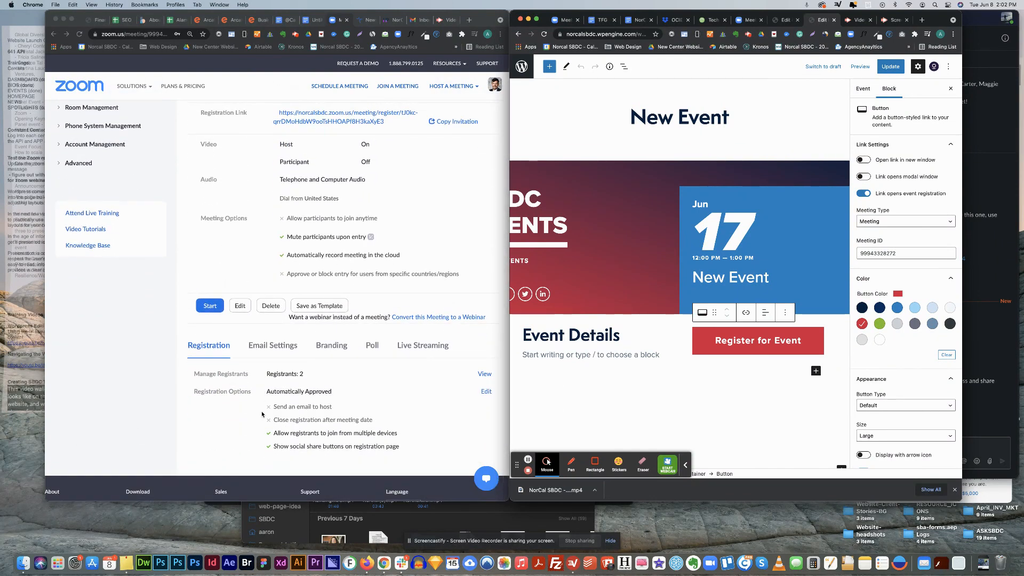